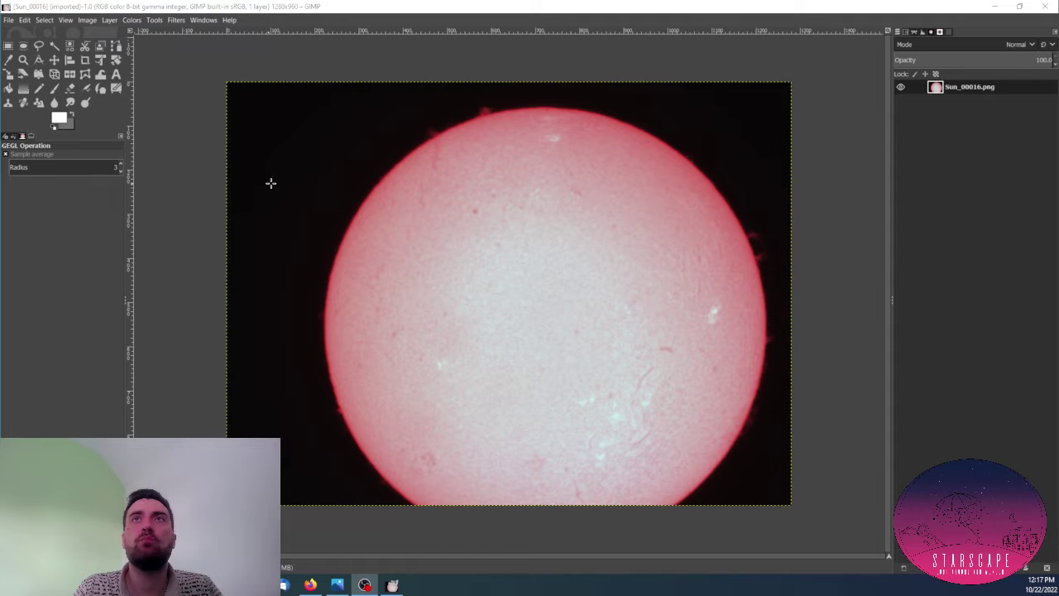
# Sharpen the sun image with Unsharp Mask at radius 3 and amount 0.5.
pyautogui.click(177, 21)
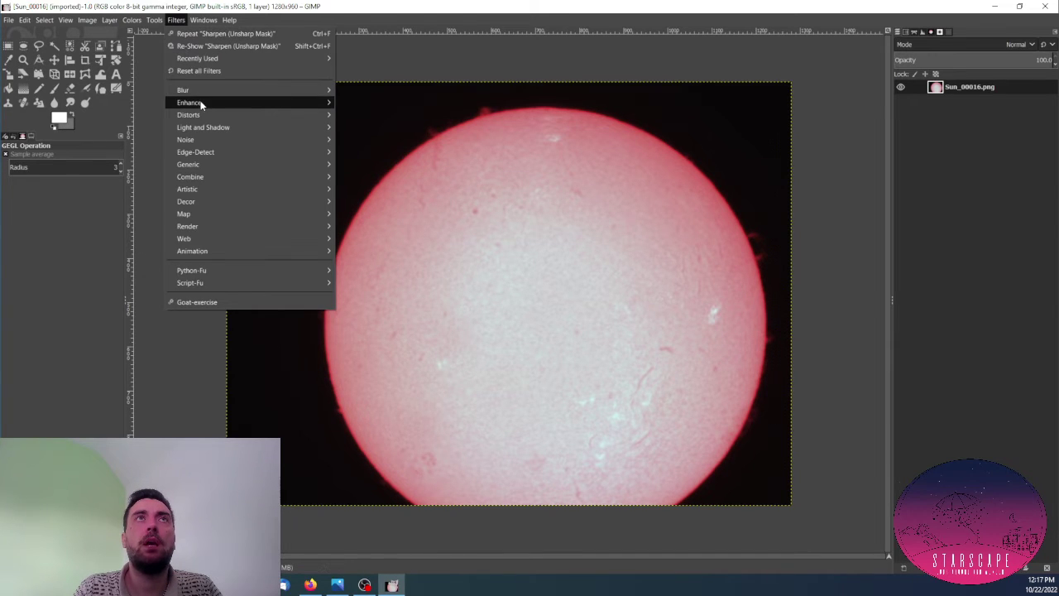
pyautogui.moveTo(201, 104)
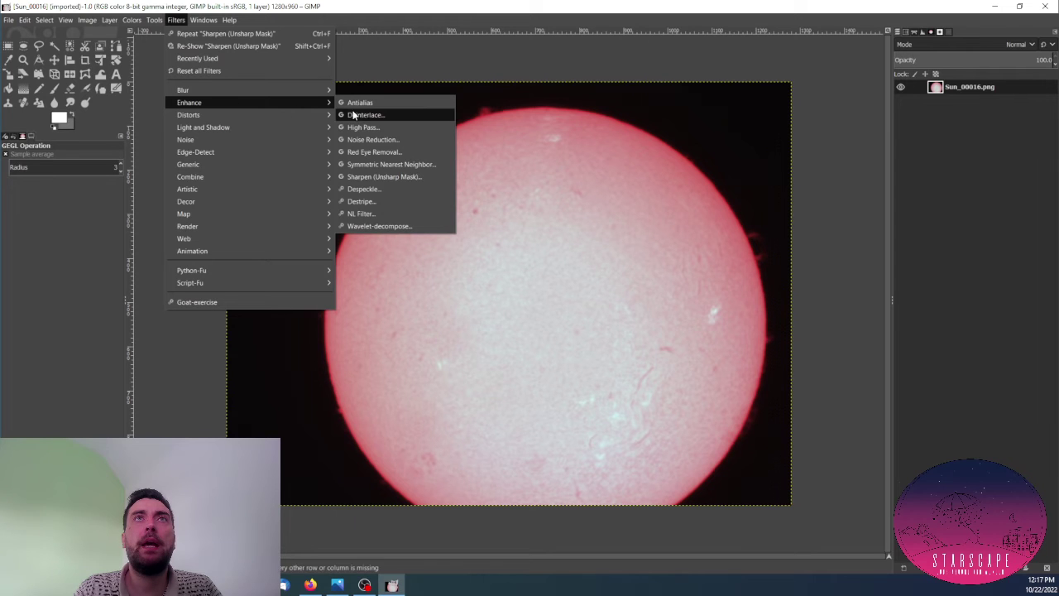
pyautogui.click(379, 177)
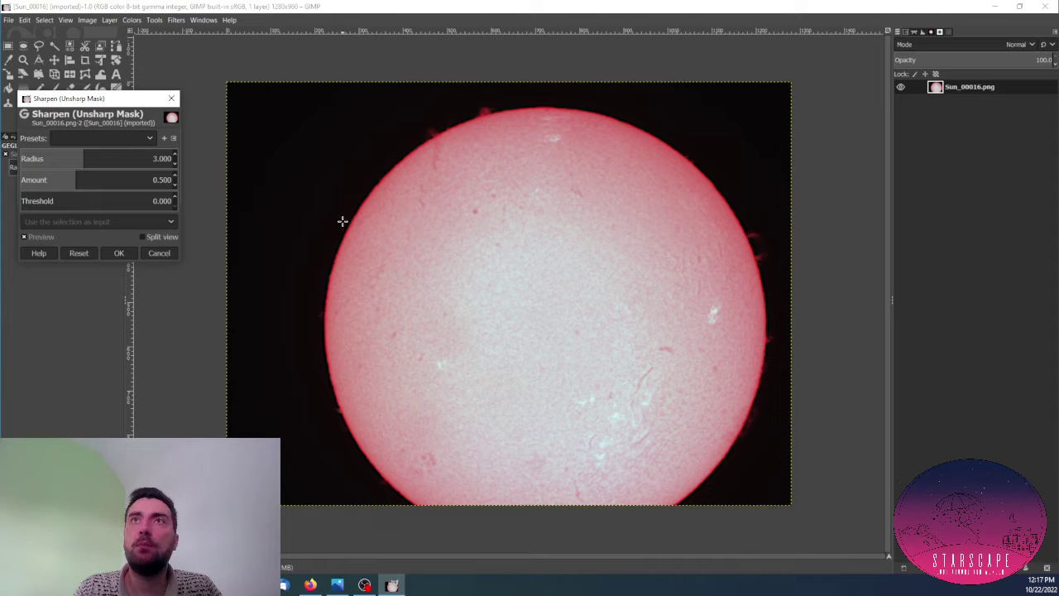
pyautogui.click(119, 252)
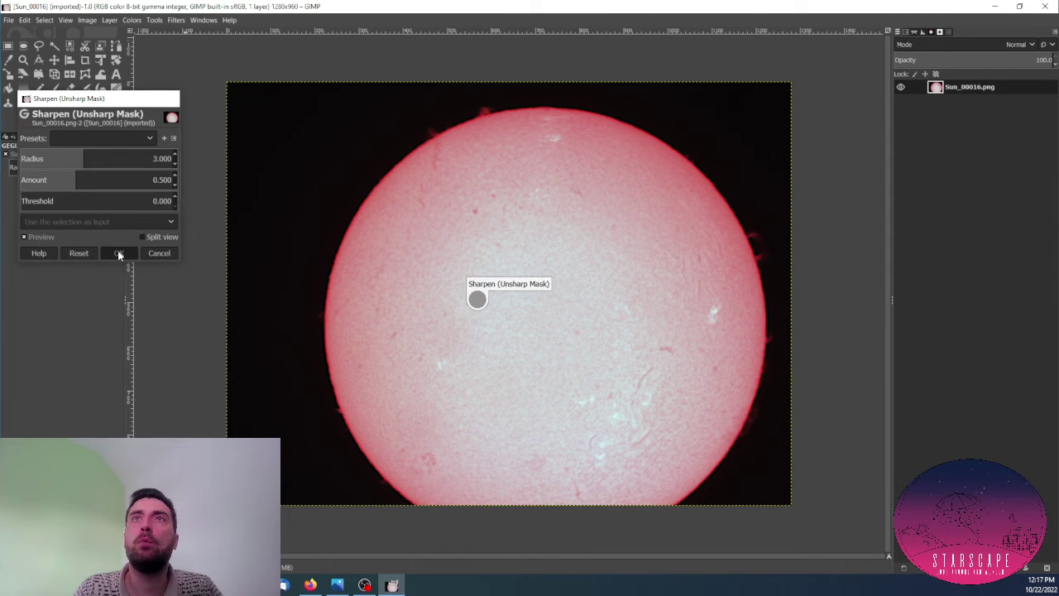
# Apply a second Unsharp Mask pass with the same radius 3 and amount 0.5.
pyautogui.click(203, 22)
pyautogui.moveTo(176, 21)
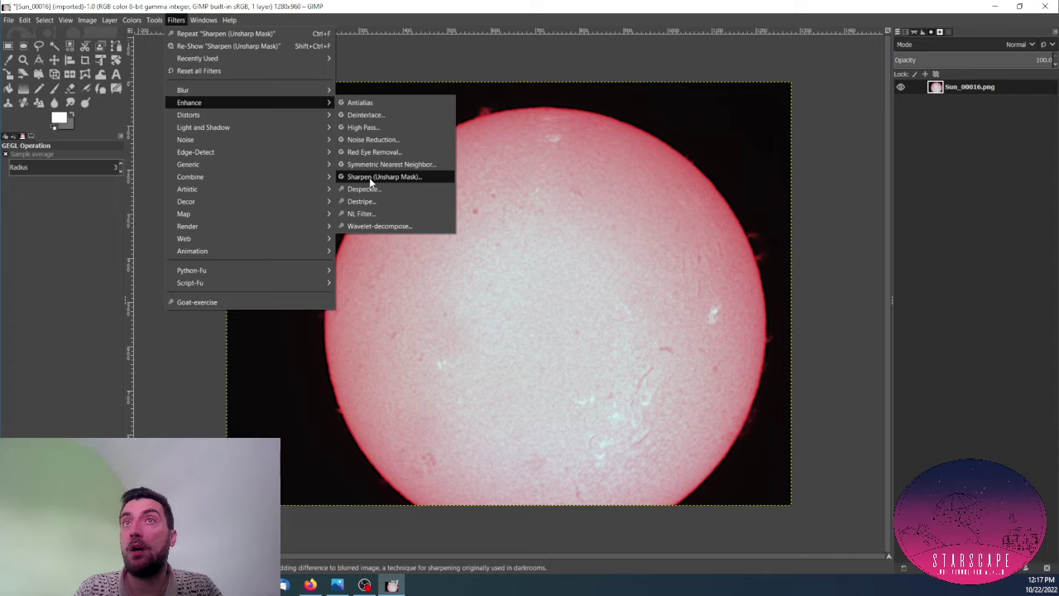
pyautogui.click(369, 177)
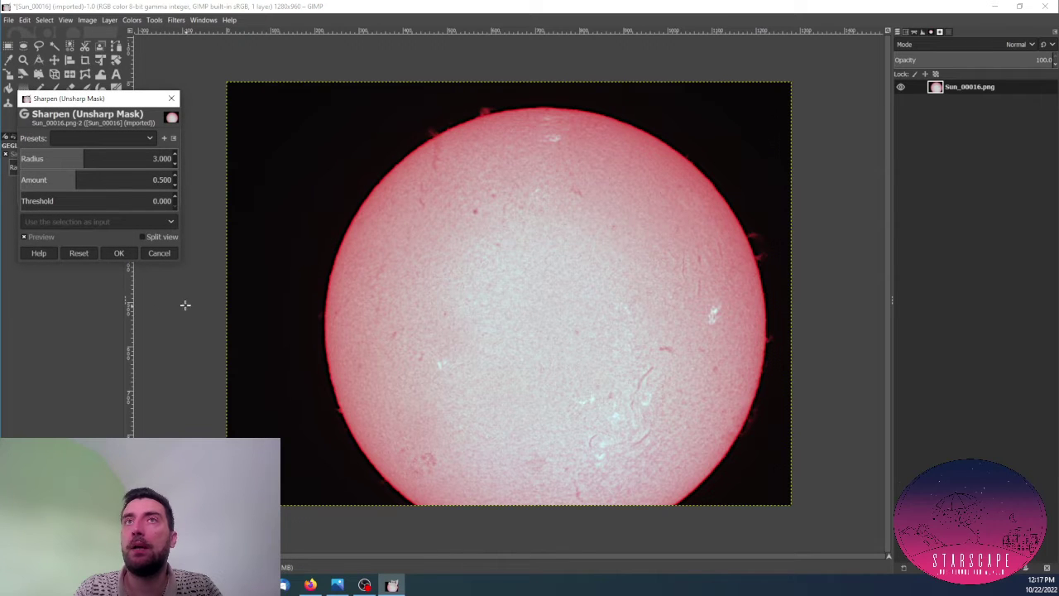
pyautogui.click(118, 253)
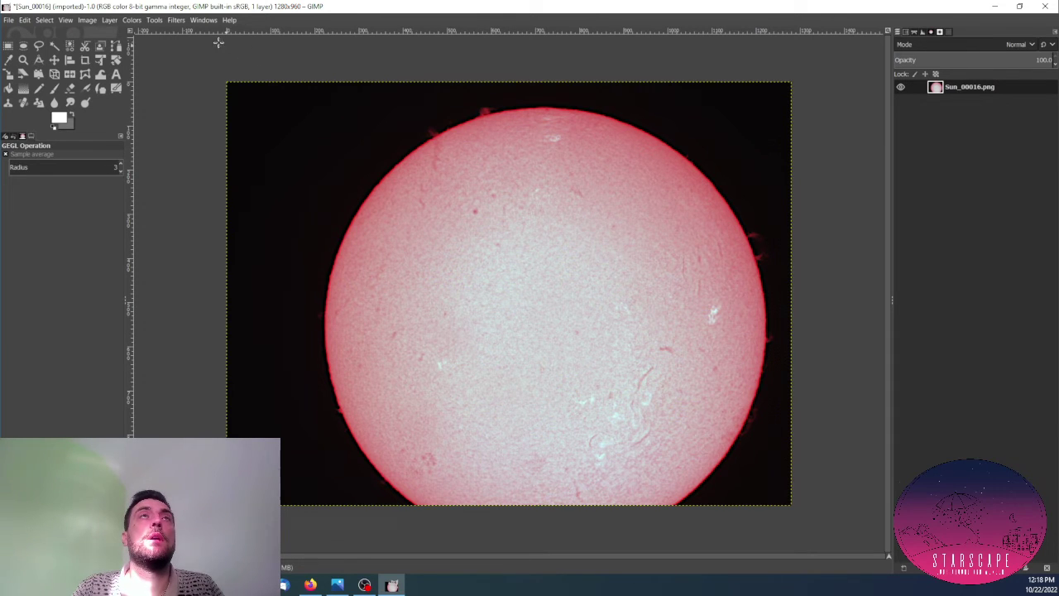
# Apply Brightness-Contrast with brightness 10 and contrast 5 to the sun image.
pyautogui.click(150, 24)
pyautogui.moveTo(138, 24)
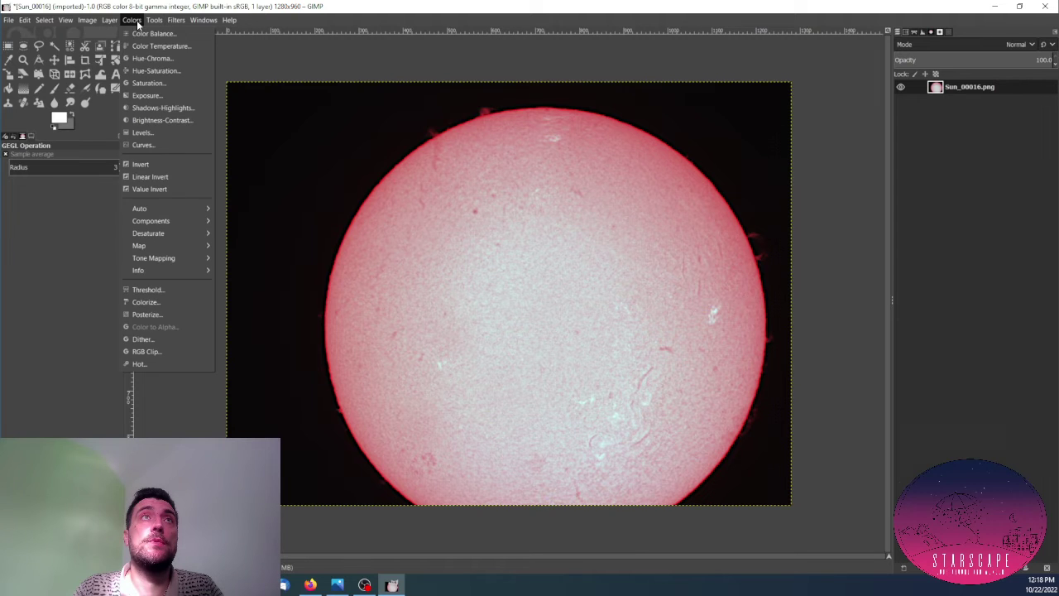
pyautogui.click(152, 121)
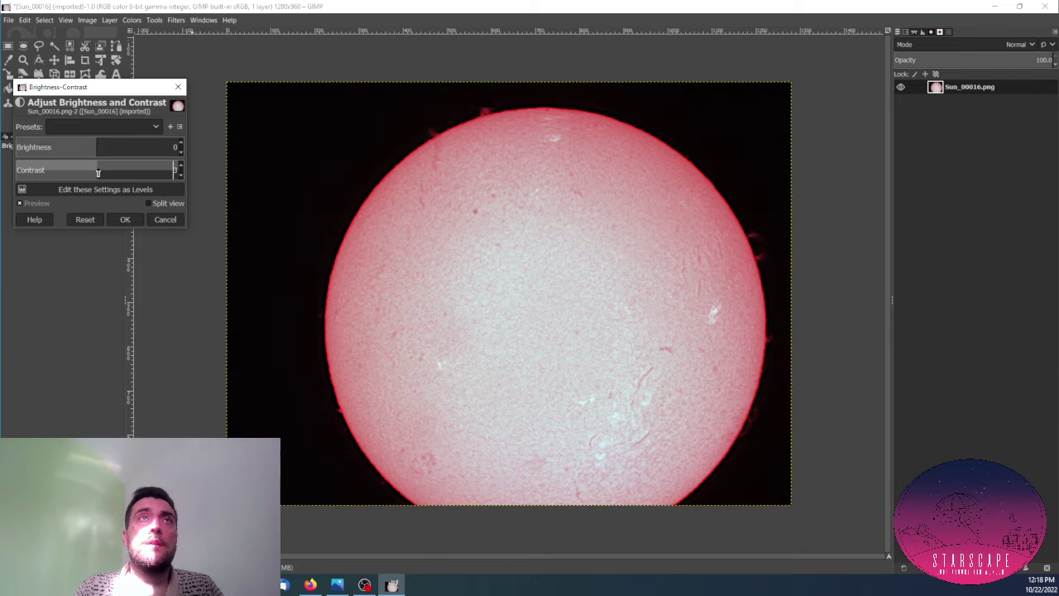
pyautogui.moveTo(97, 172)
pyautogui.mouseDown()
pyautogui.moveTo(88, 173)
pyautogui.moveTo(133, 174)
pyautogui.moveTo(98, 177)
pyautogui.moveTo(97, 147)
pyautogui.moveTo(88, 148)
pyautogui.moveTo(141, 151)
pyautogui.moveTo(102, 159)
pyautogui.mouseUp()
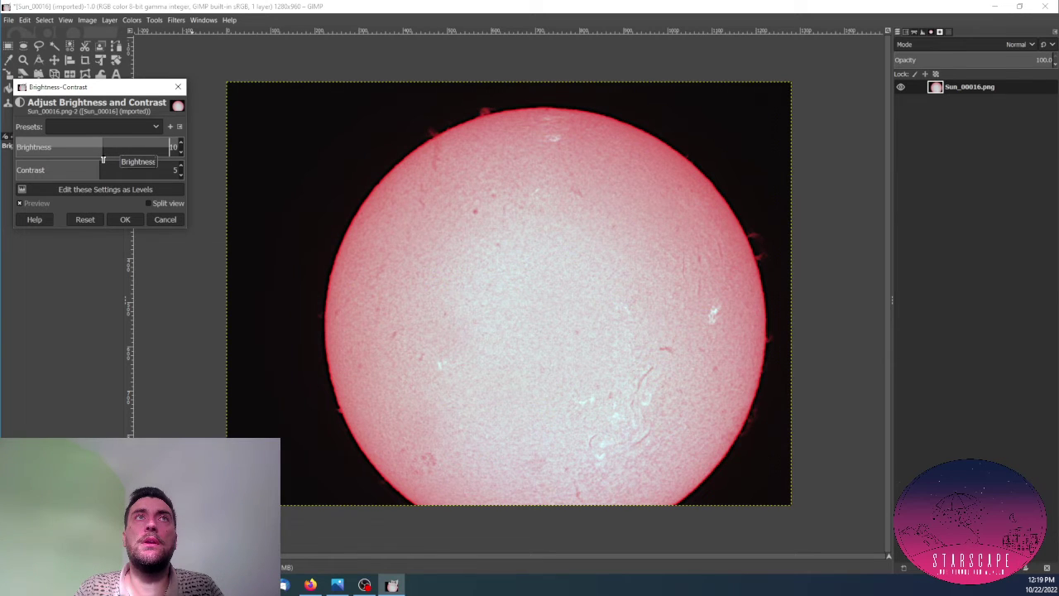
pyautogui.click(124, 220)
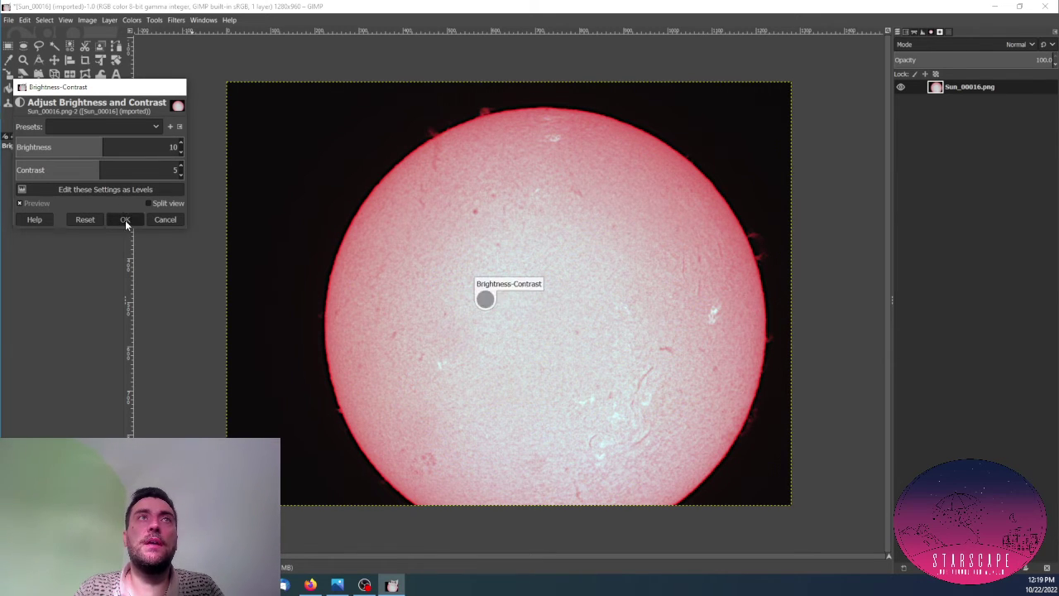
# Export the image as Sun_00016_mod.png into the SharpCap Captures 09_45_31 folder, keeping default PNG options.
pyautogui.click(10, 21)
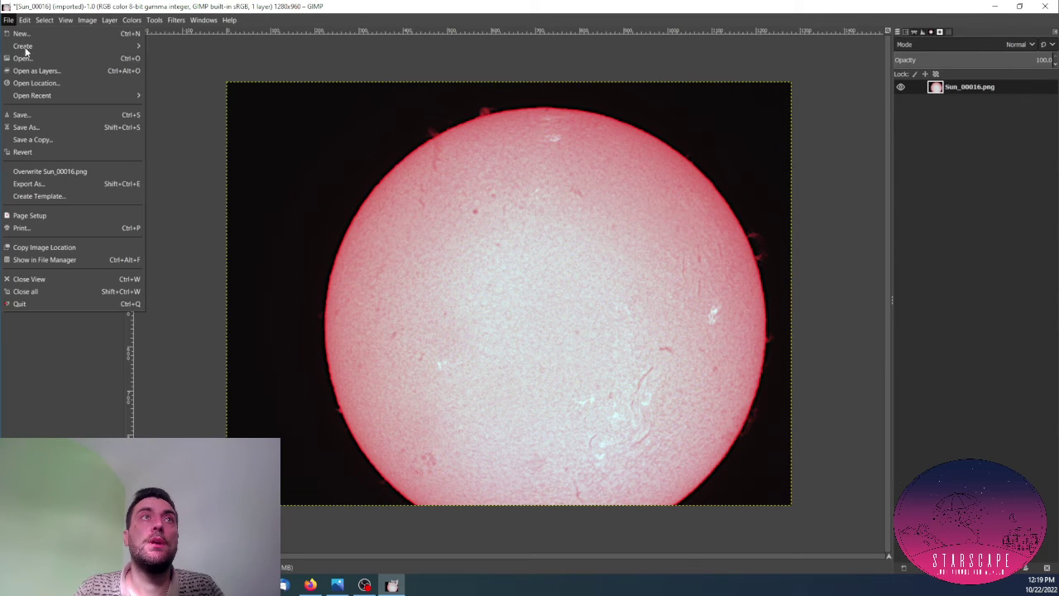
pyautogui.click(47, 184)
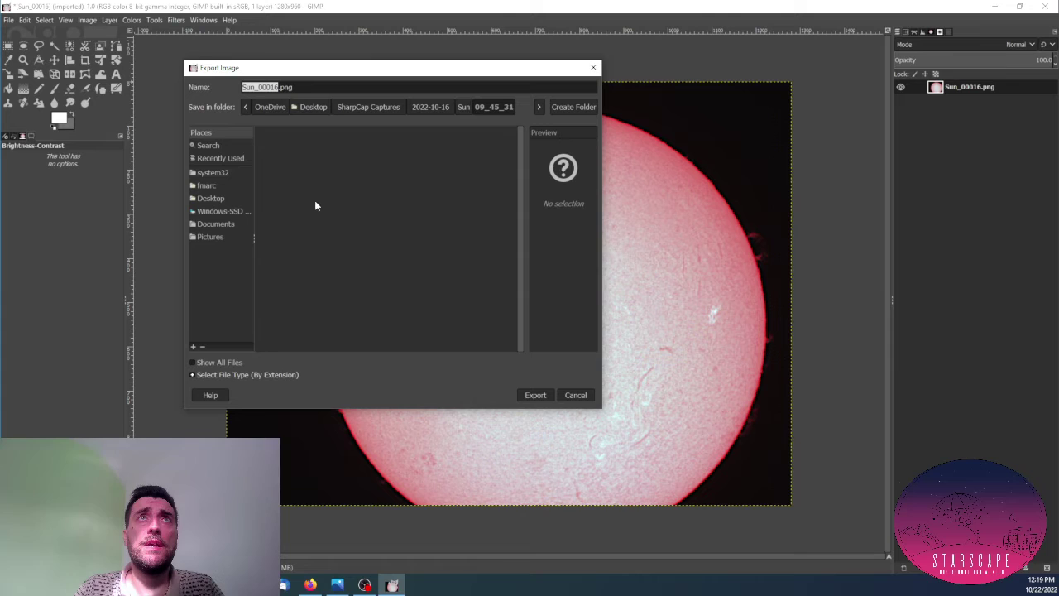
pyautogui.click(281, 87)
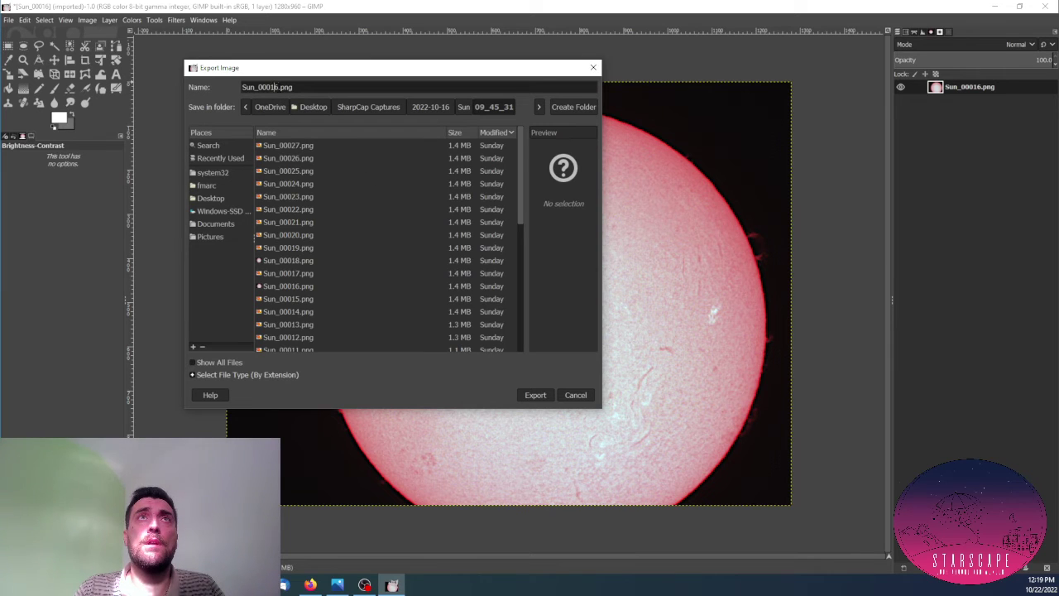
pyautogui.write('_')
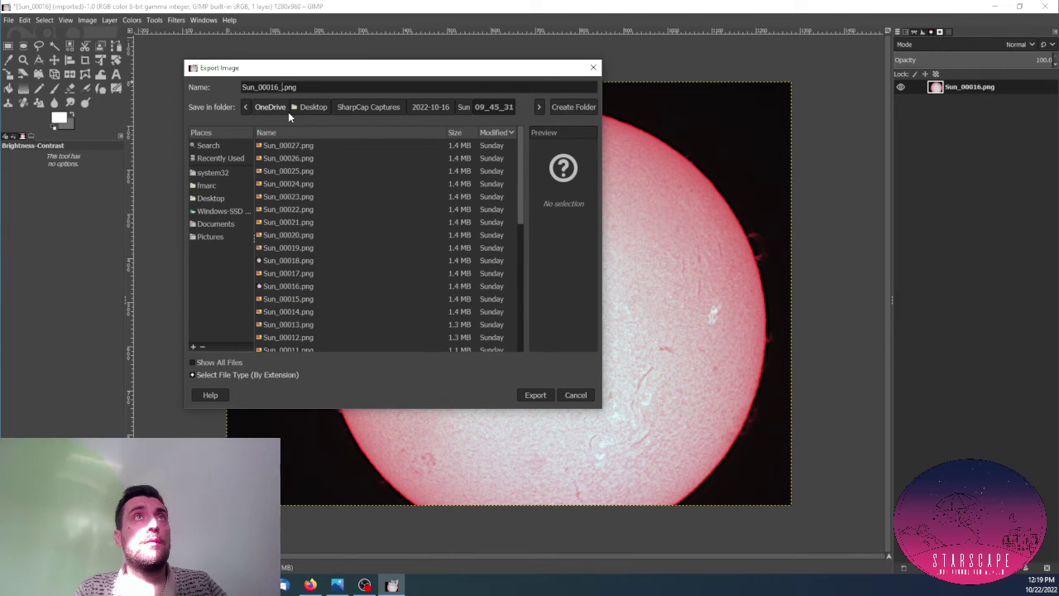
pyautogui.write('mod')
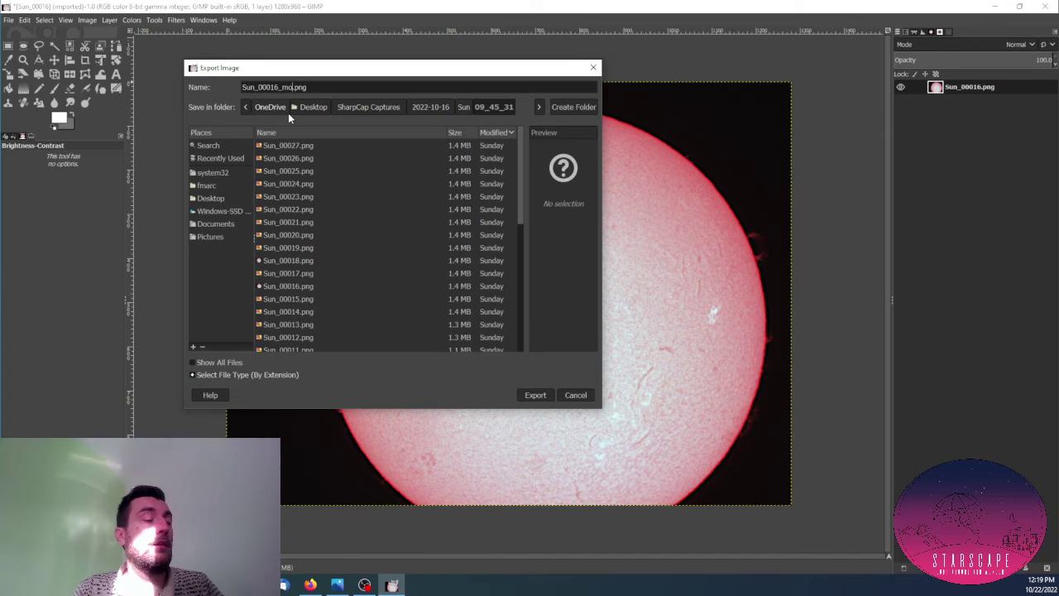
pyautogui.click(546, 395)
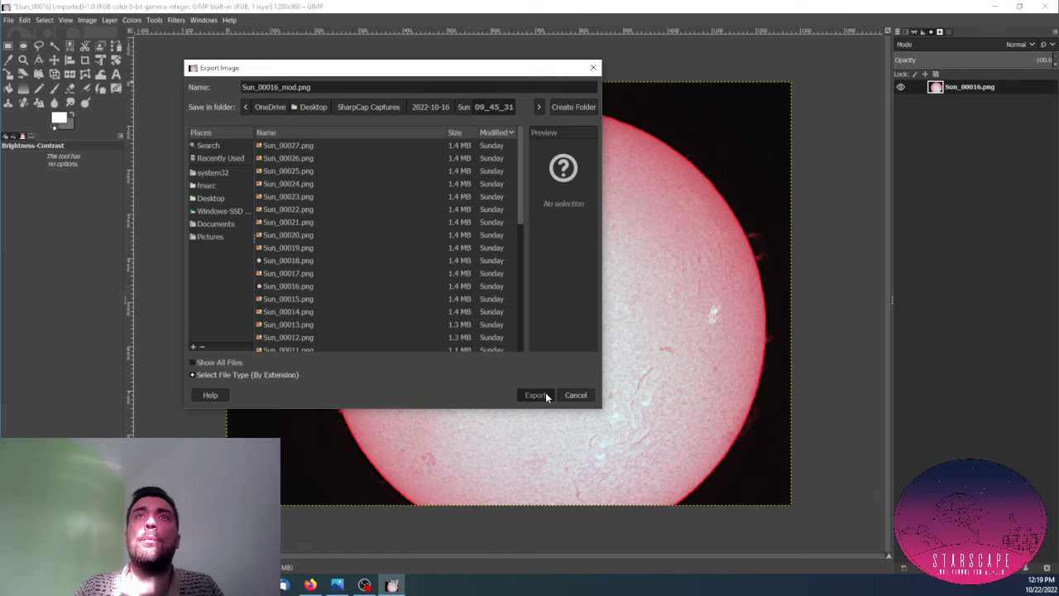
pyautogui.click(546, 395)
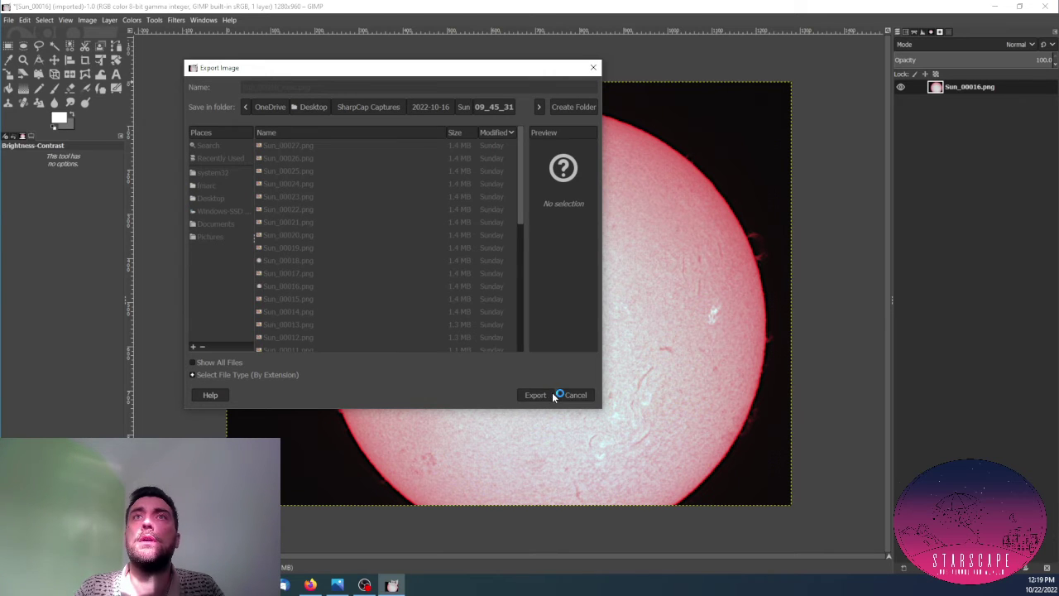
pyautogui.click(549, 442)
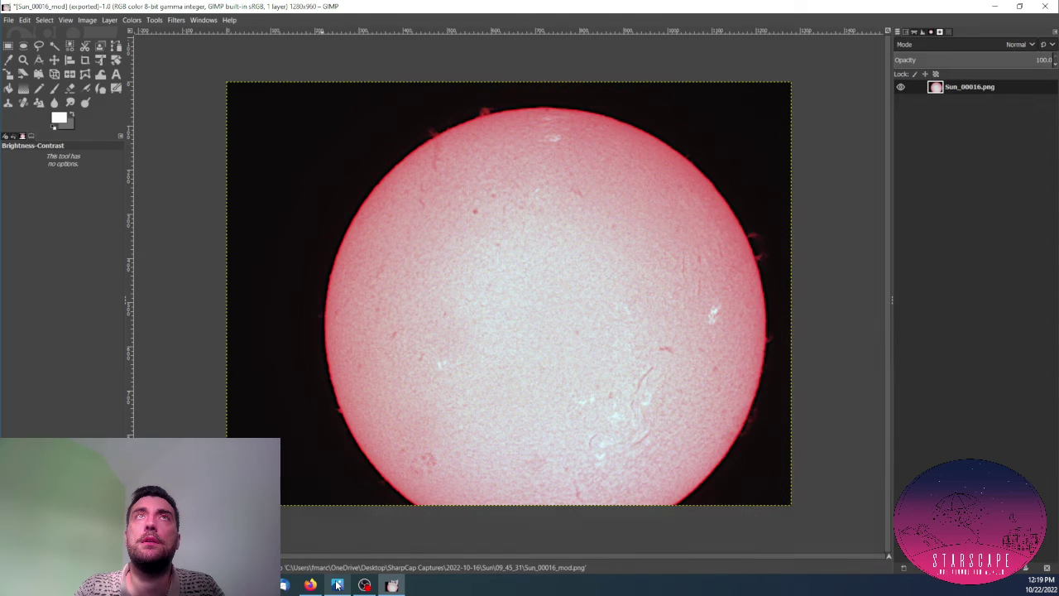
# Flip repeatedly between Sun_00016.png and Sun_00016_mod.png in Photos, ending on the modified image.
pyautogui.moveTo(340, 588)
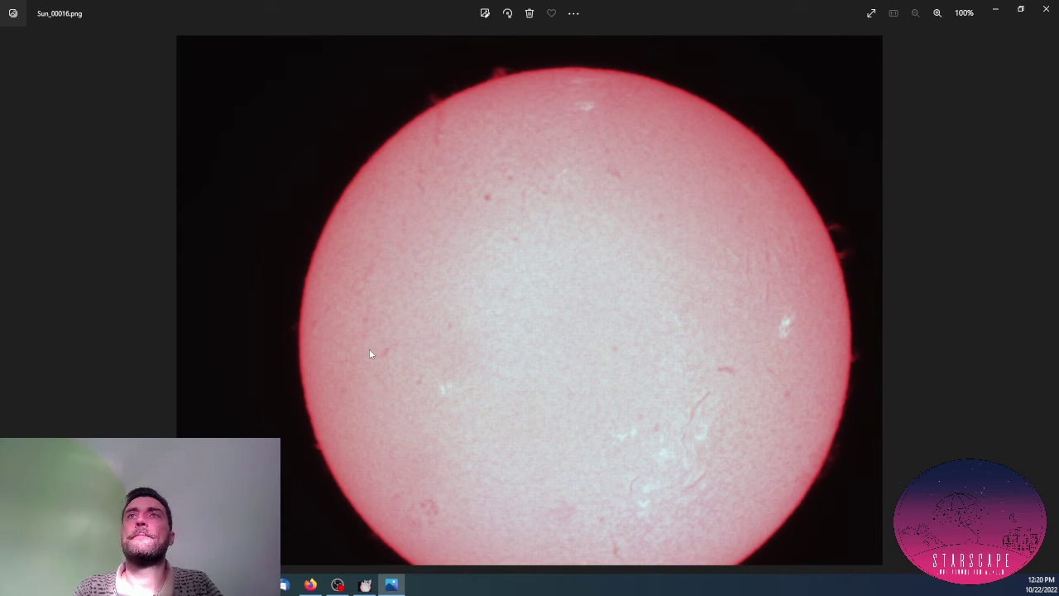
pyautogui.press('Right')
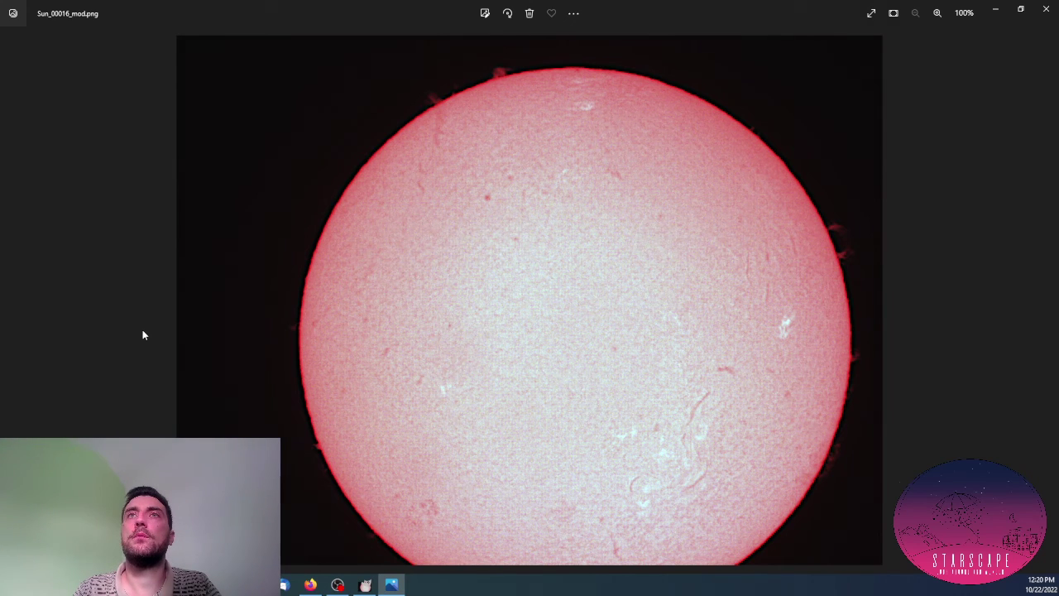
pyautogui.press('Left')
pyautogui.press('Right')
pyautogui.press('Left')
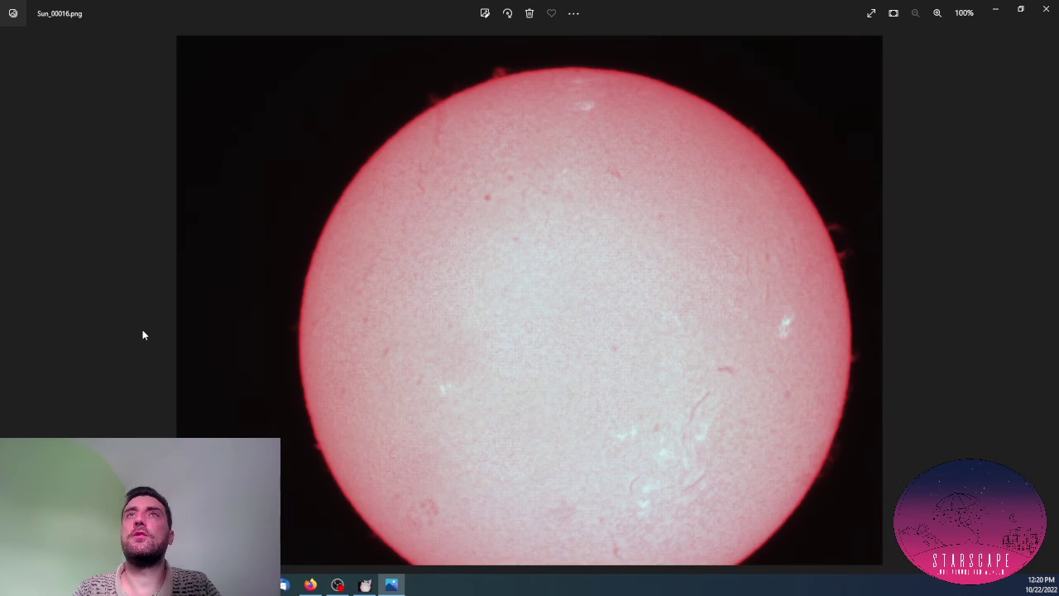
pyautogui.press('Right')
pyautogui.press('Left')
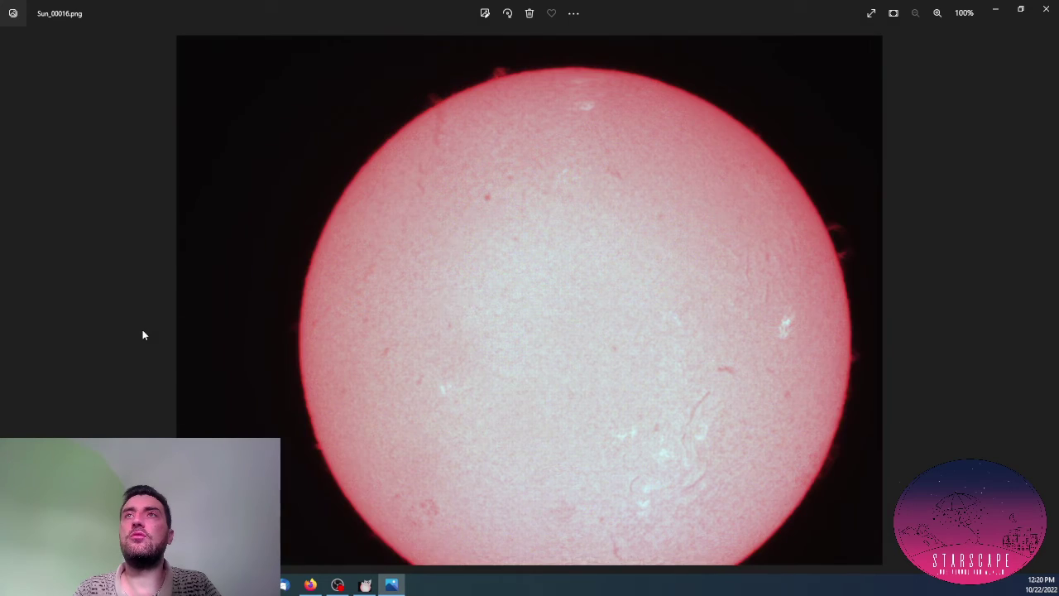
pyautogui.press('Right')
pyautogui.press('Left')
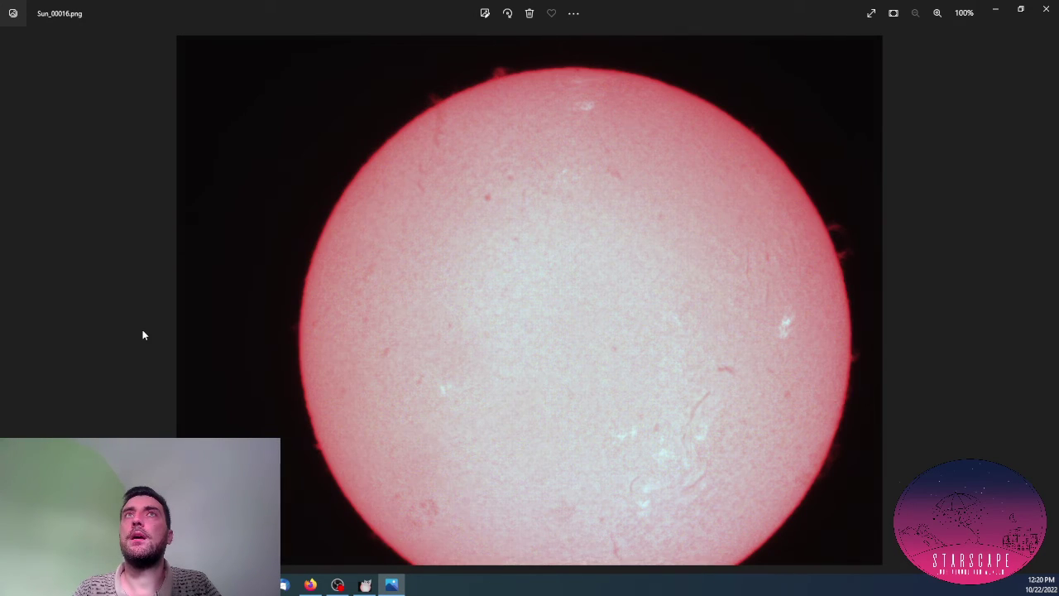
pyautogui.press('Right')
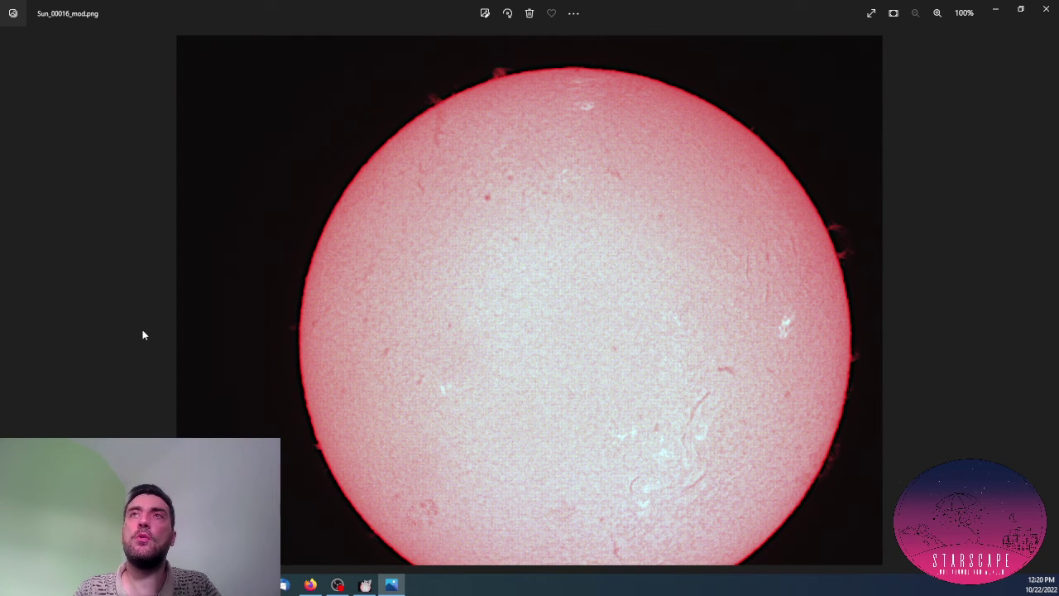
pyautogui.press('Left')
pyautogui.press('Right')
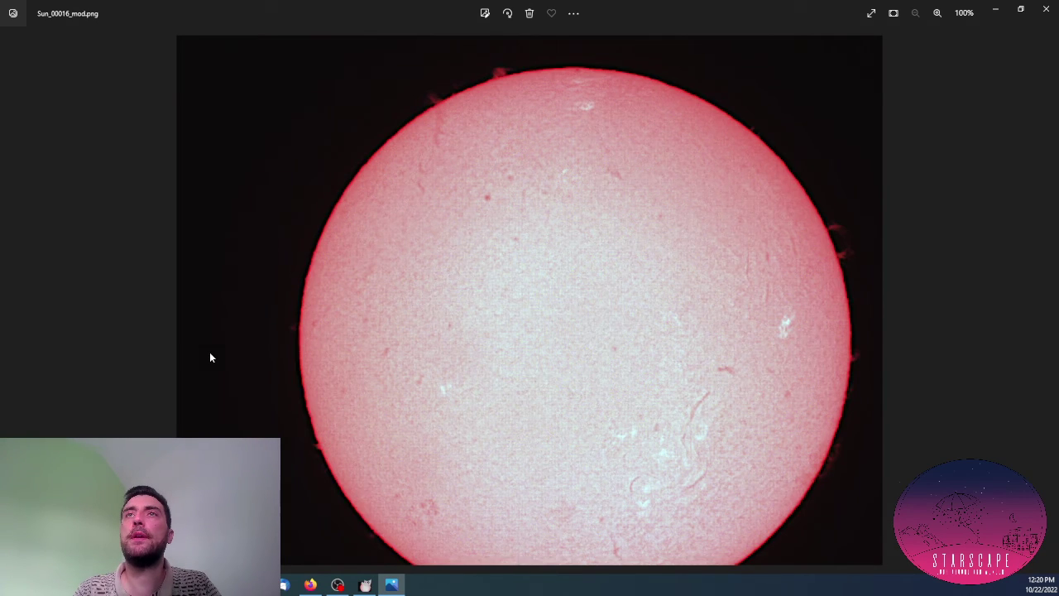
pyautogui.press('Left')
pyautogui.press('Right')
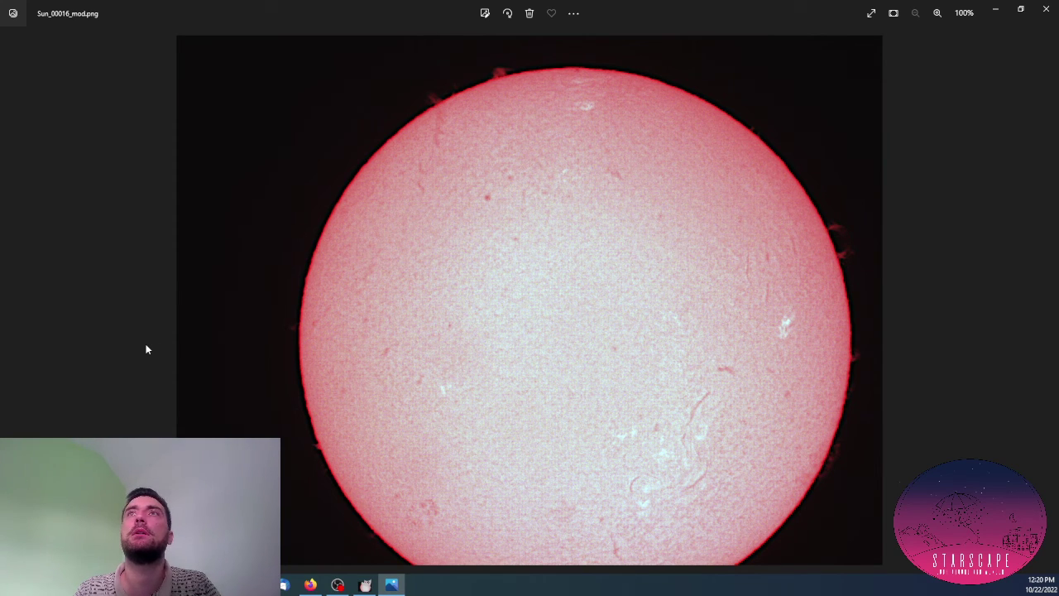
pyautogui.press('Left')
pyautogui.press('Right')
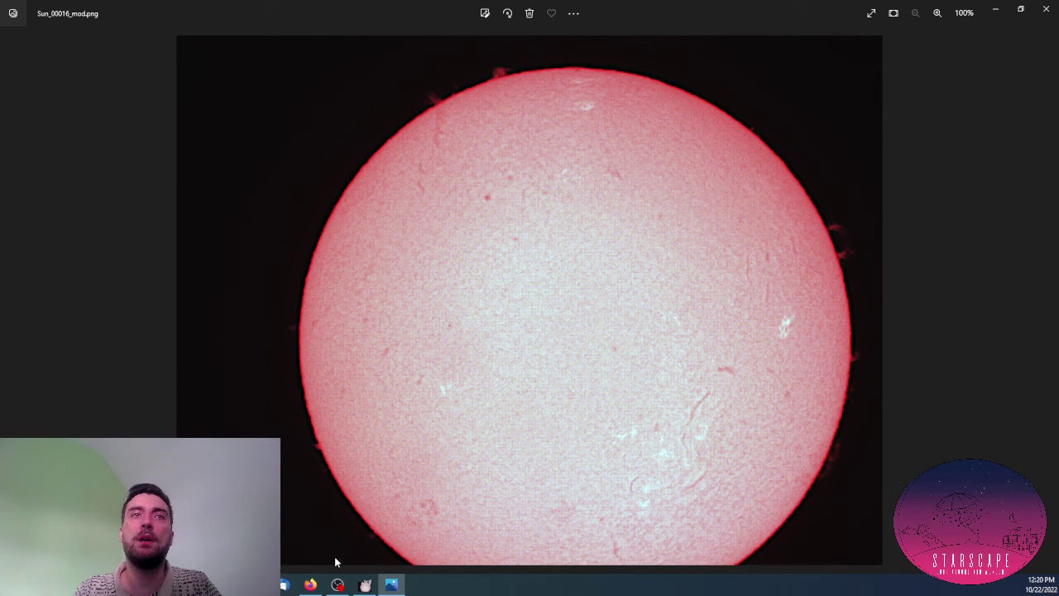
pyautogui.click(338, 584)
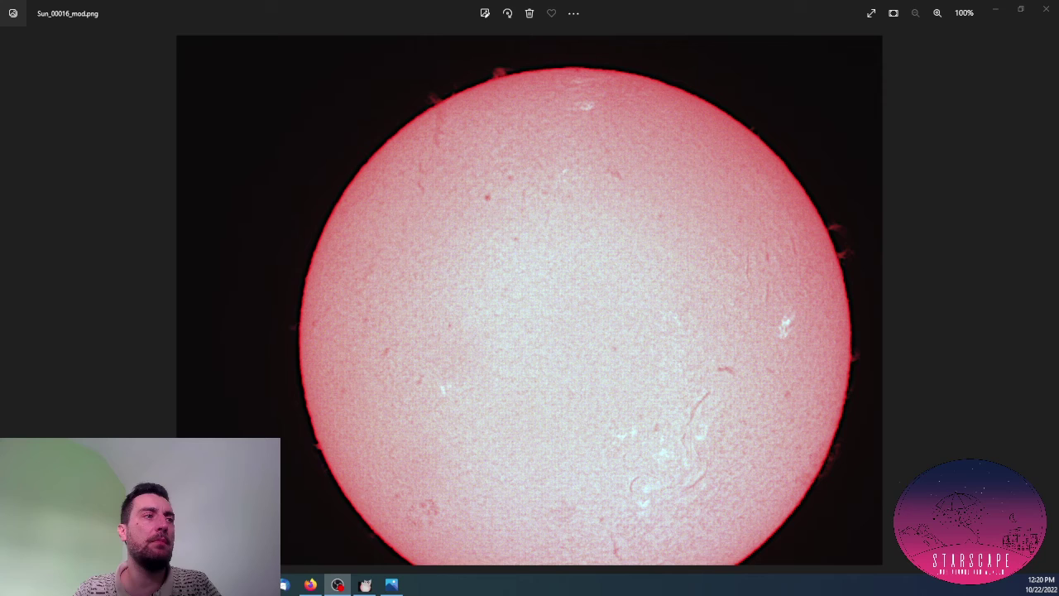